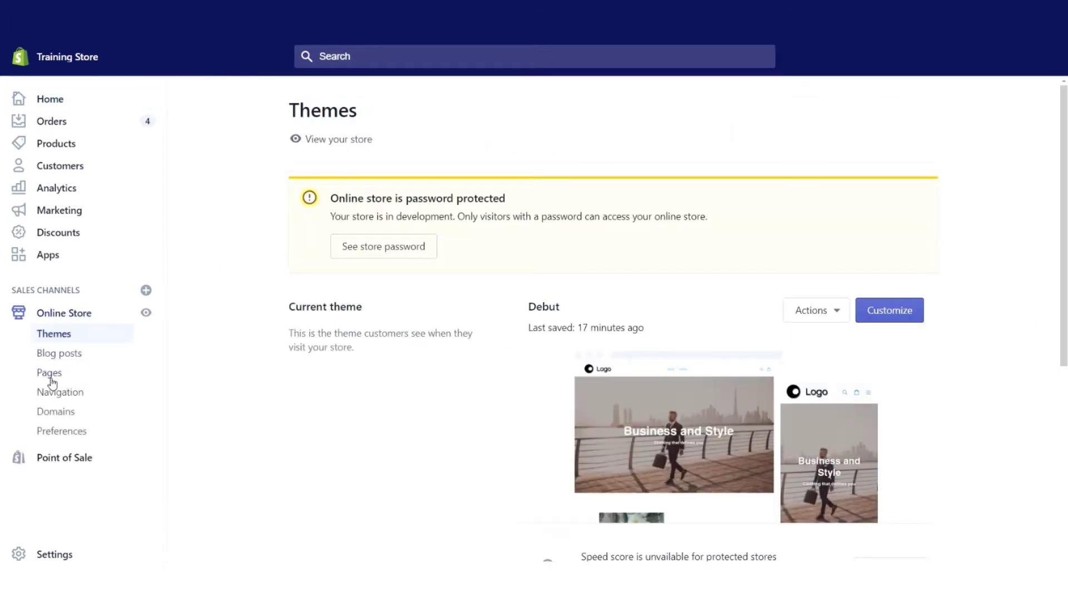
# Start a new online store page that uses the page.contact template
pyautogui.click(50, 376)
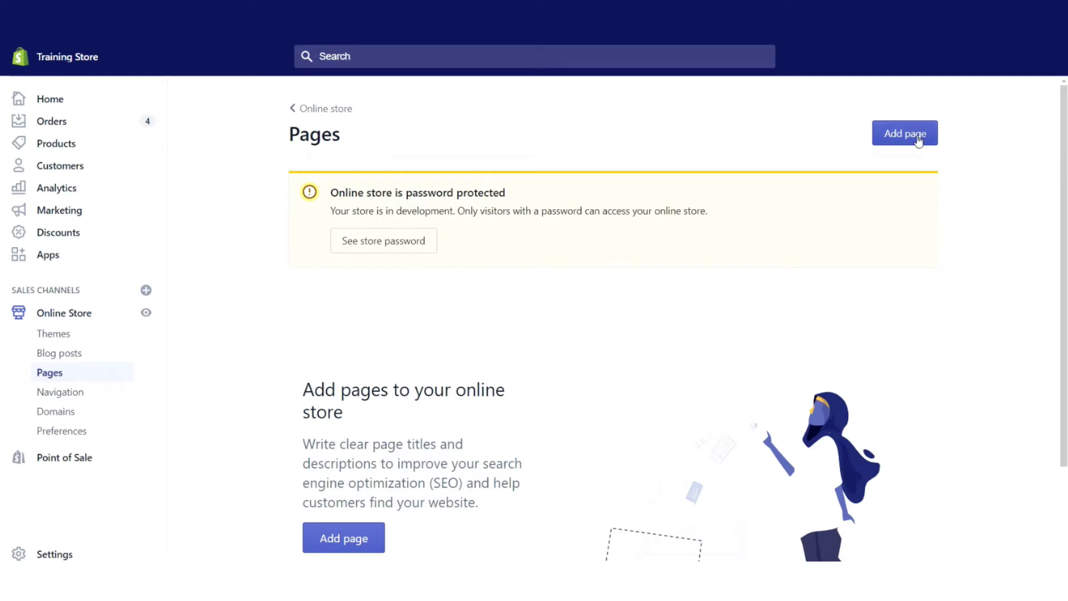
pyautogui.click(917, 141)
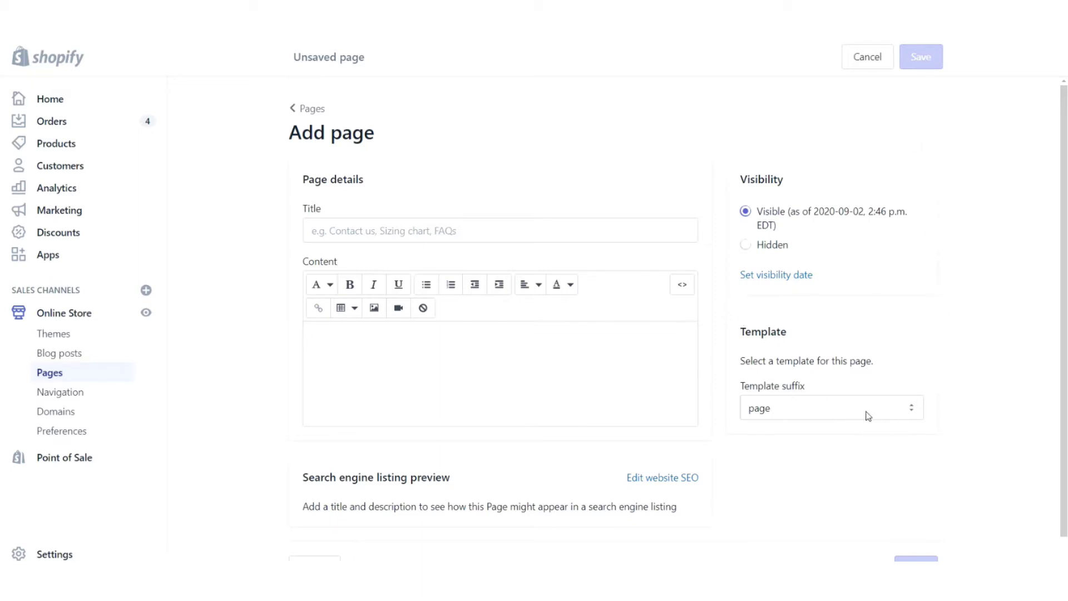
pyautogui.click(782, 413)
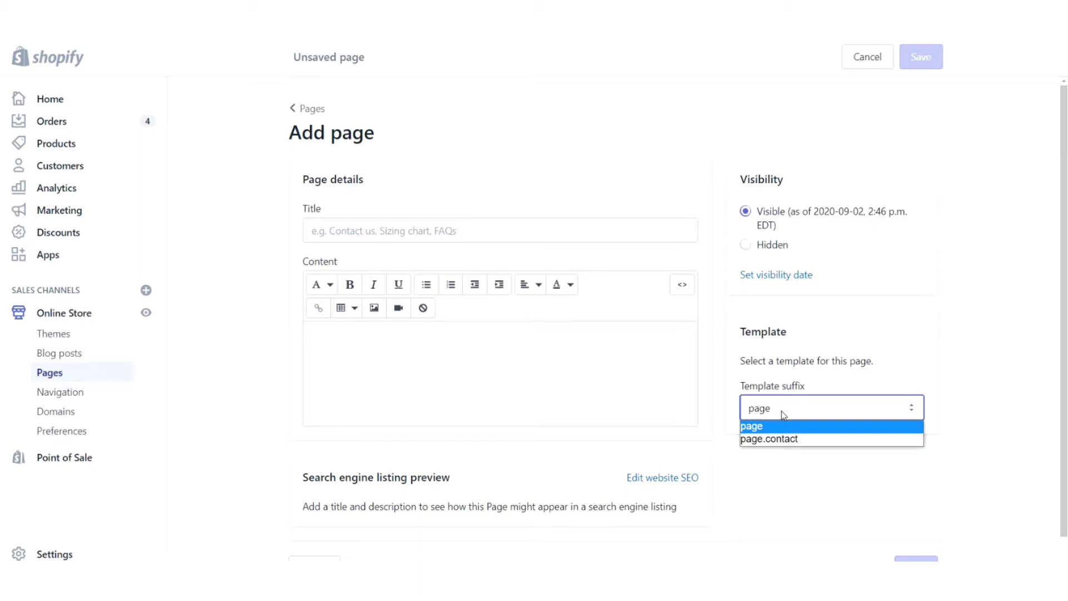
pyautogui.click(783, 441)
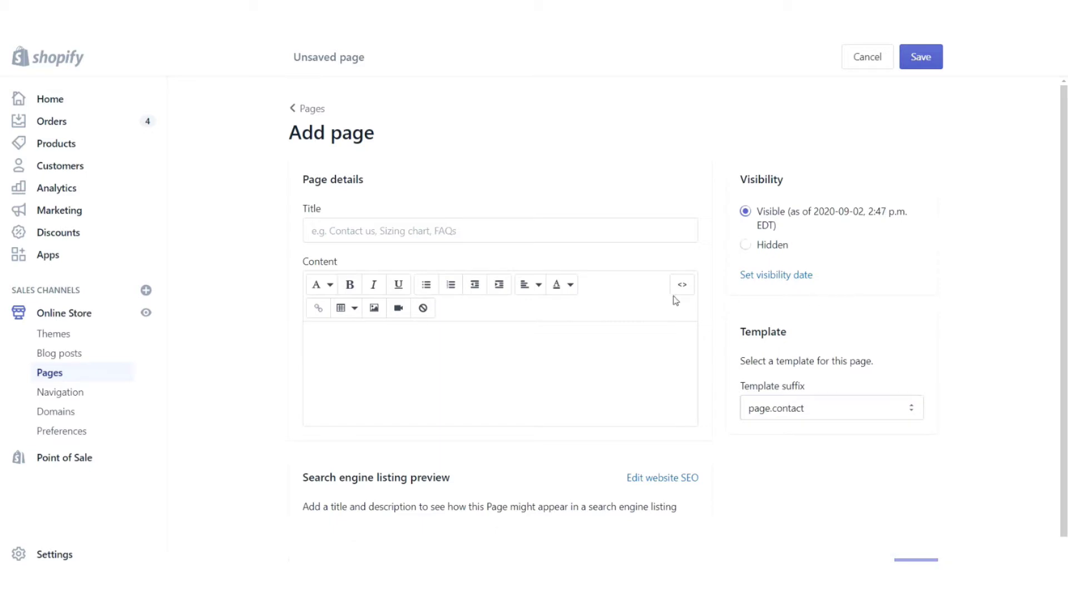
# Title the page "Contact Us", enter the content "We're always here to help", and save it
pyautogui.click(385, 236)
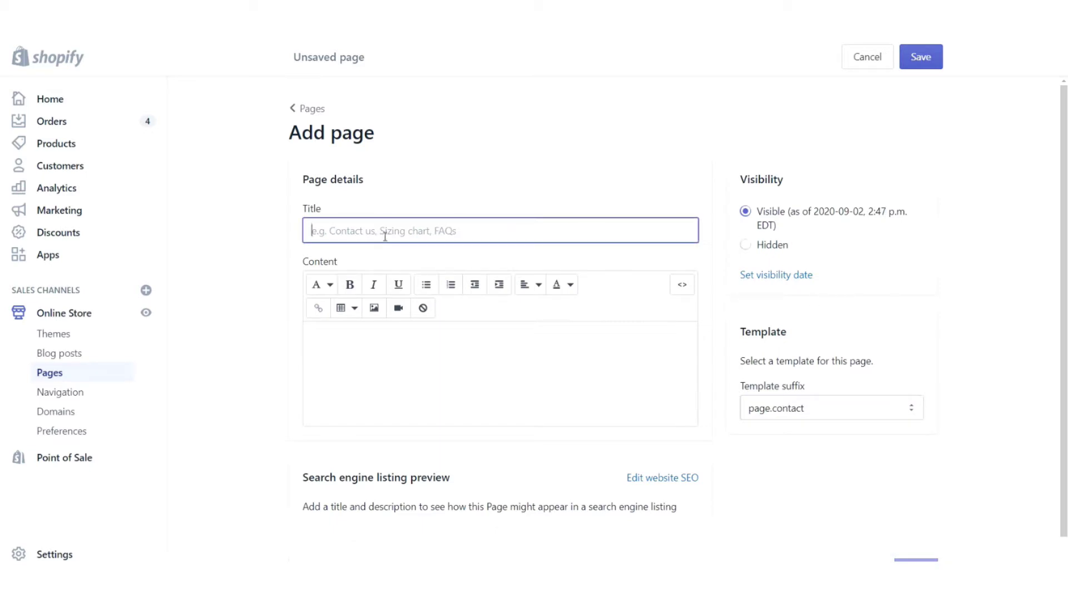
pyautogui.write('Contact Us')
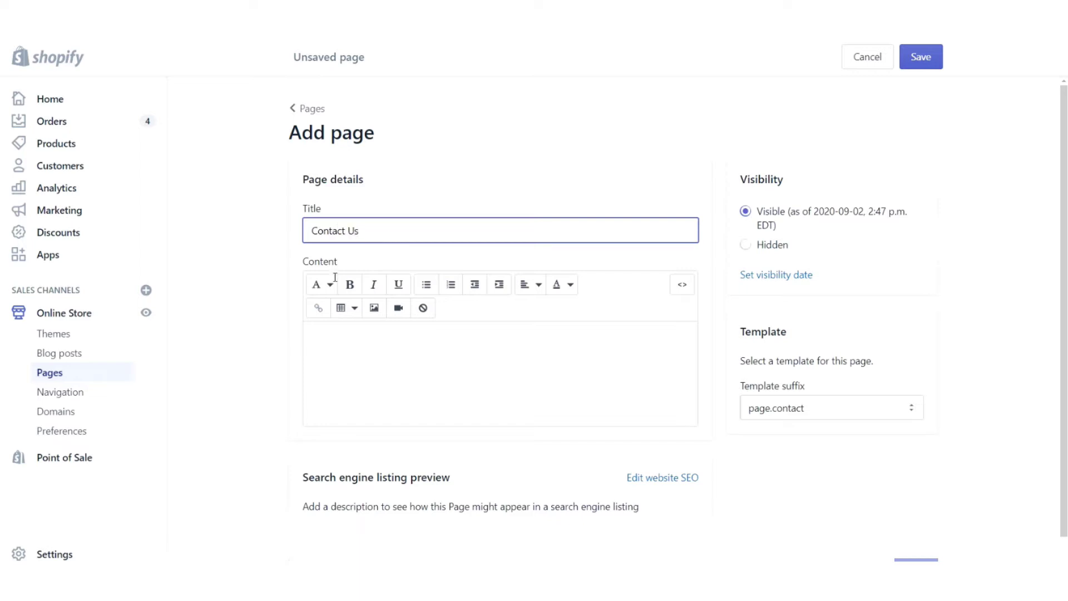
pyautogui.click(410, 372)
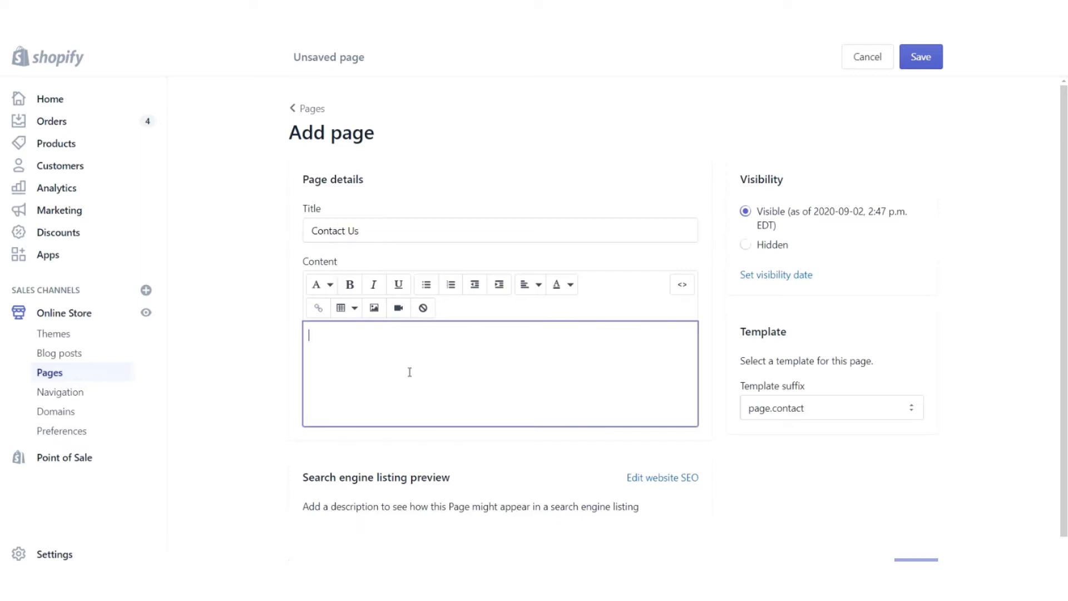
pyautogui.write("We're")
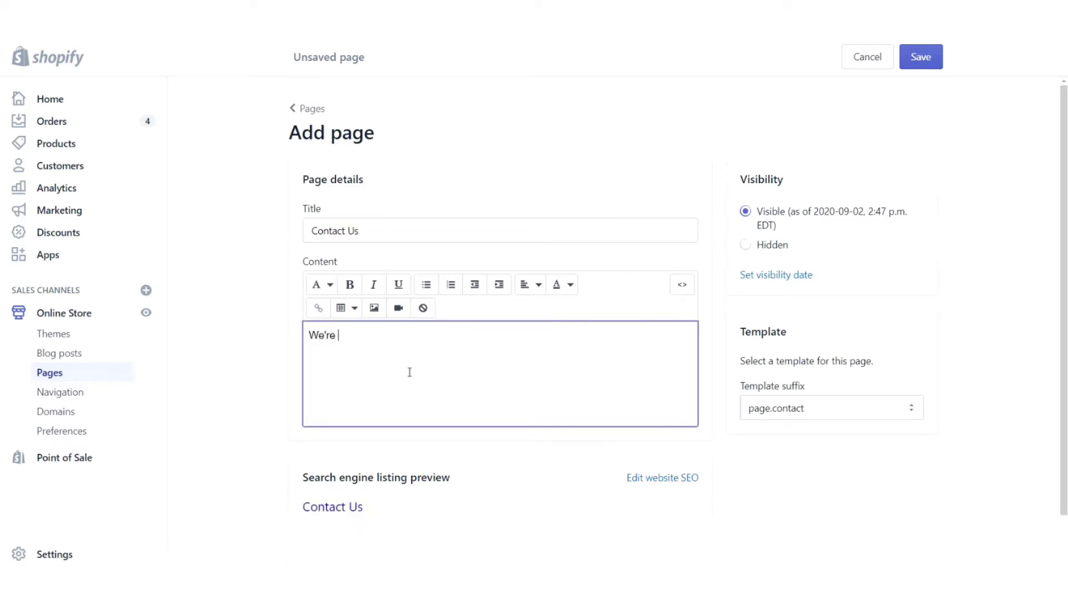
pyautogui.write(' always here to help')
pyautogui.click(562, 204)
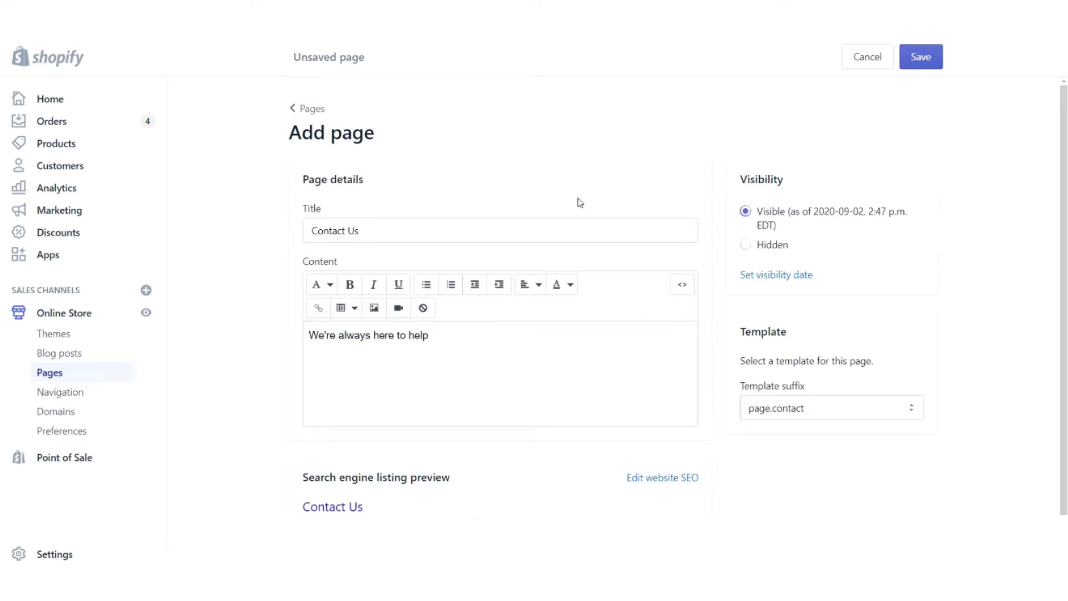
pyautogui.click(927, 58)
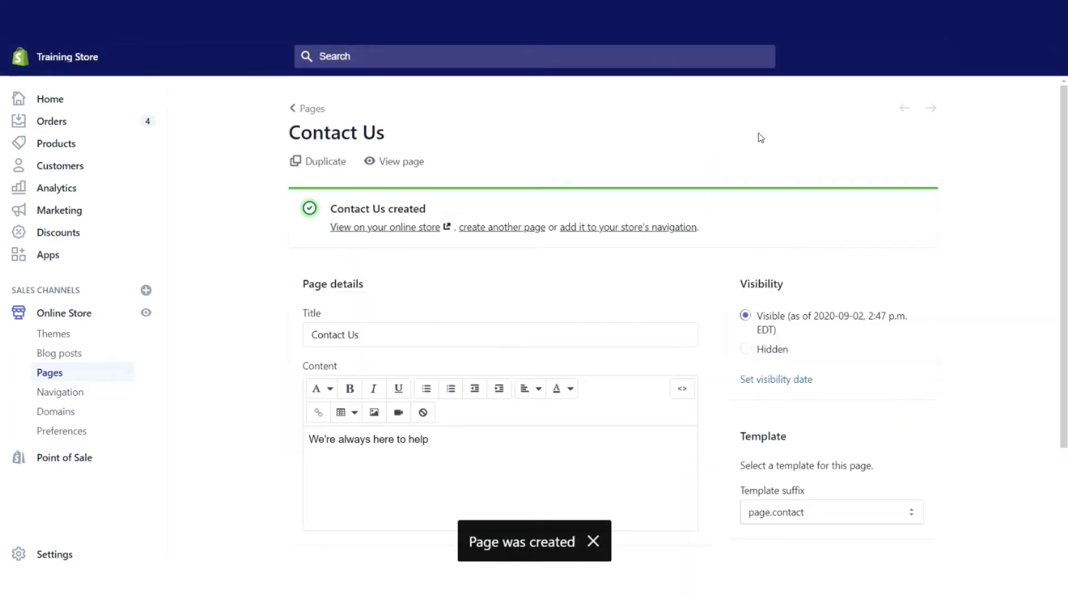
# Preview the Contact Us page and examine its heading, text and form fields, along with the storefront's footer links
pyautogui.click(400, 164)
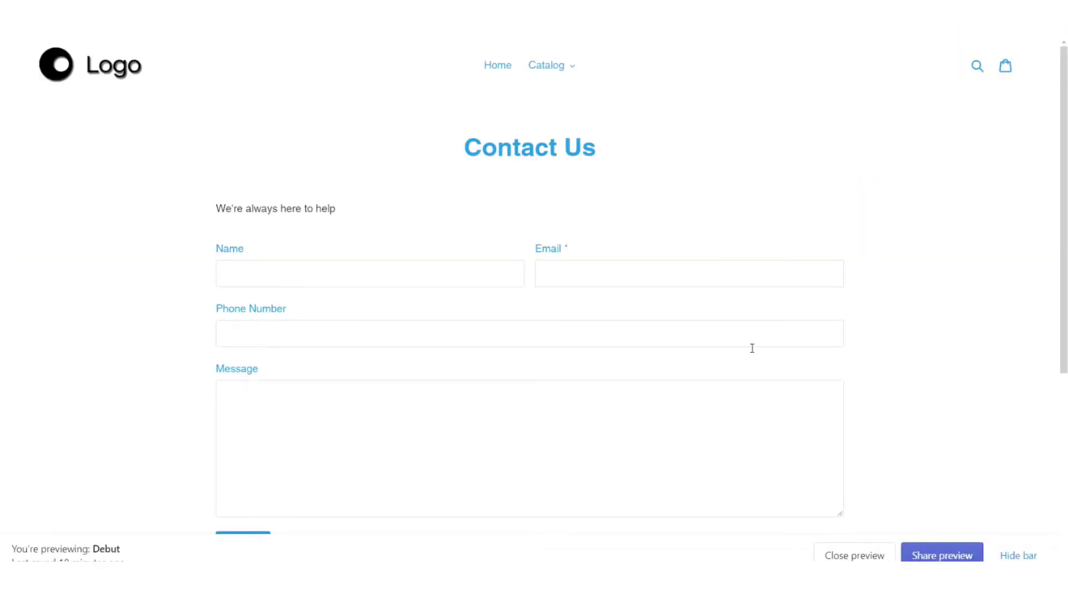
pyautogui.moveTo(469, 143); pyautogui.dragTo(600, 158)
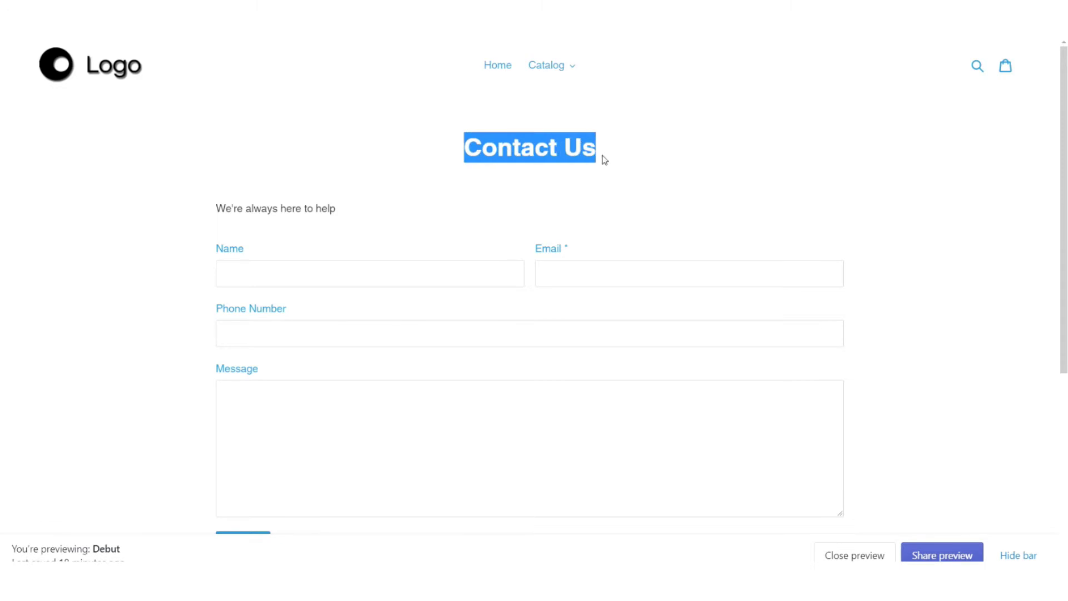
pyautogui.click(336, 212)
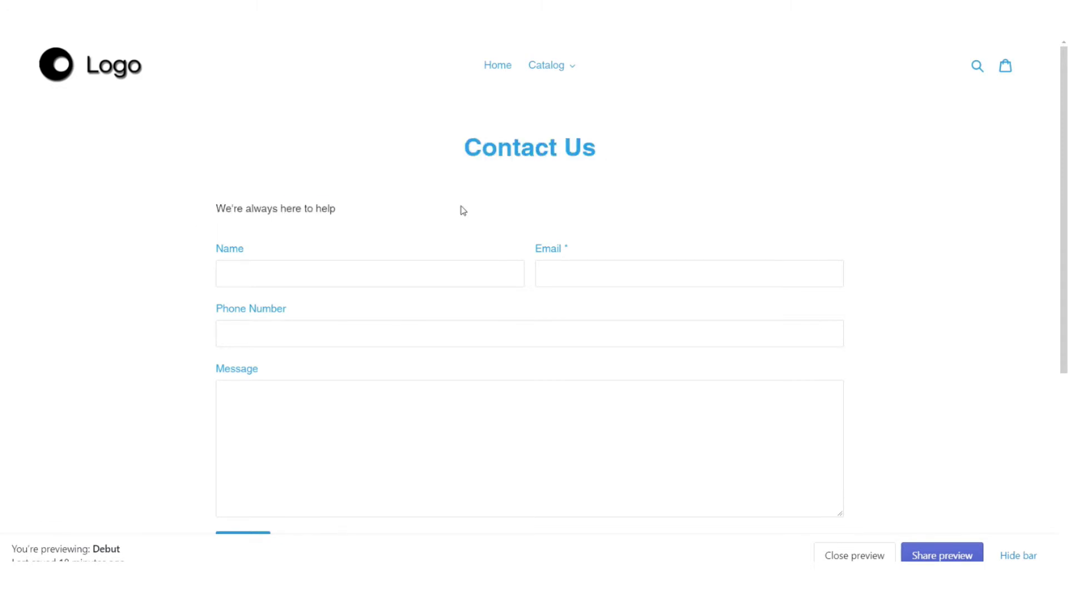
pyautogui.scroll(-3, 464, 208)
pyautogui.scroll(1, 472, 207)
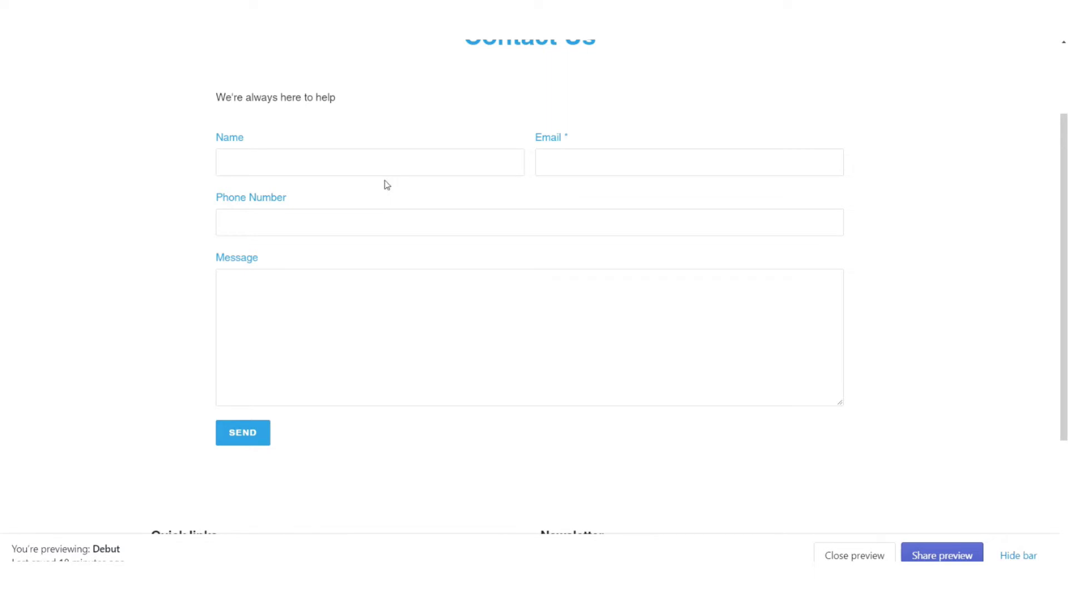
pyautogui.click(315, 162)
pyautogui.click(382, 222)
pyautogui.click(607, 125)
pyautogui.scroll(2, 362, 414)
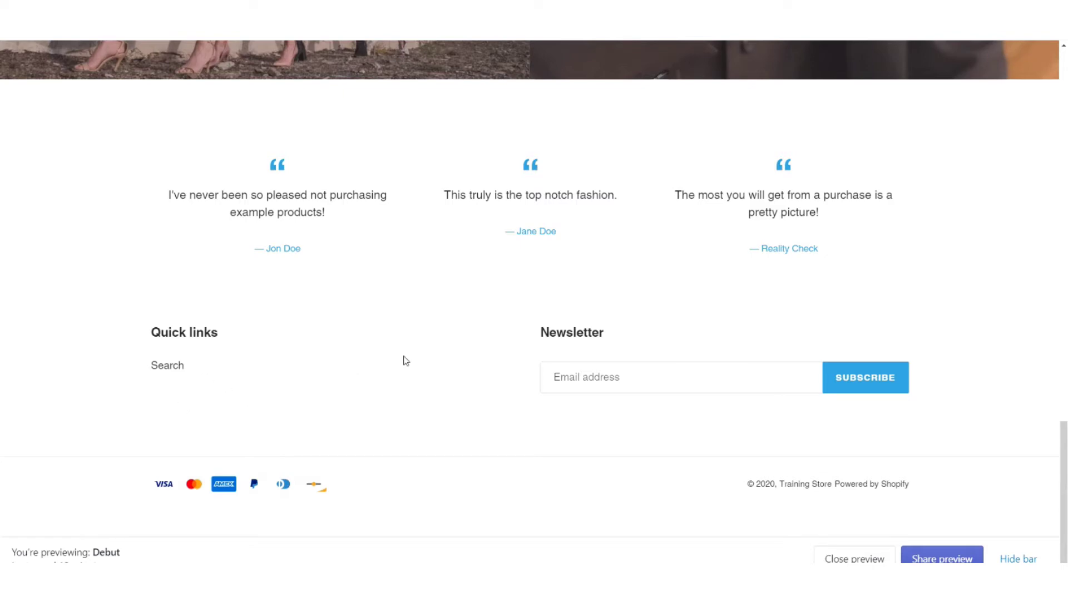
pyautogui.scroll(15, 408, 365)
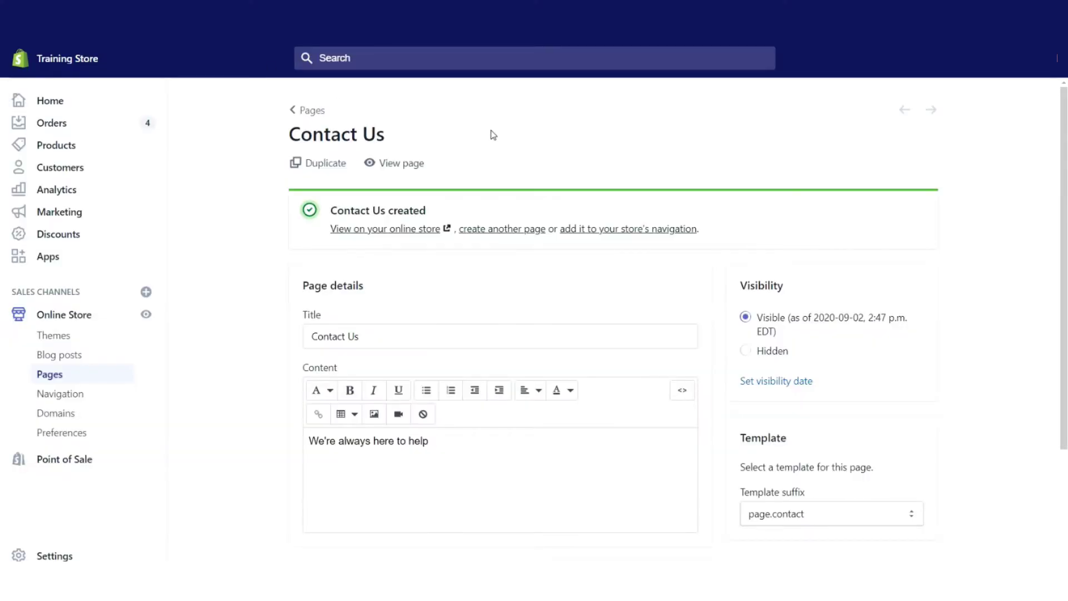
# Add a "Contact Us" item linked to the Contact Us page to the store's Footer menu, and save the menu
pyautogui.click(60, 394)
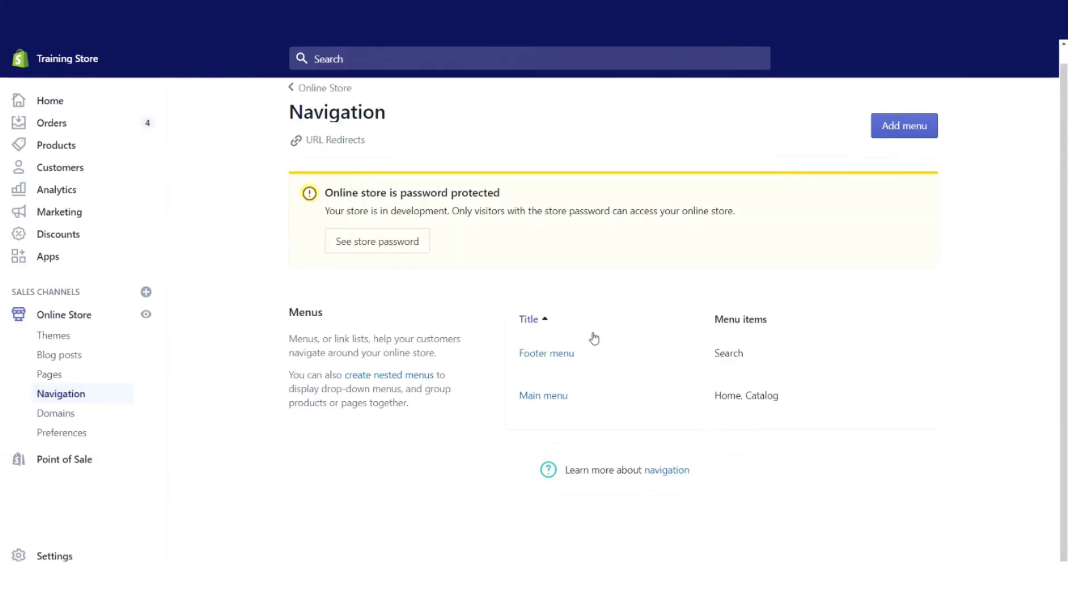
pyautogui.click(541, 353)
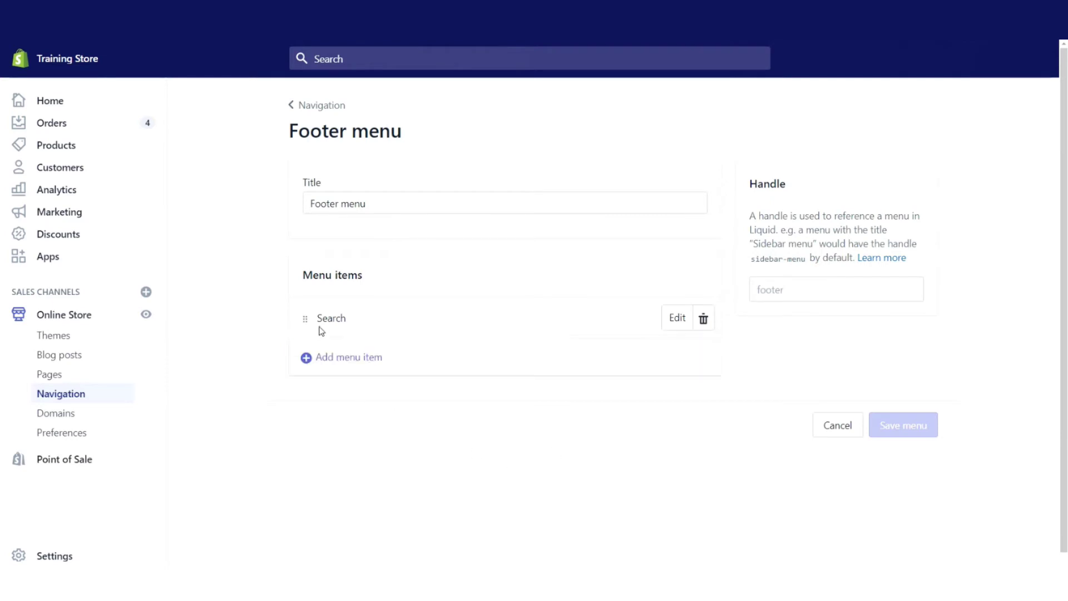
pyautogui.click(306, 365)
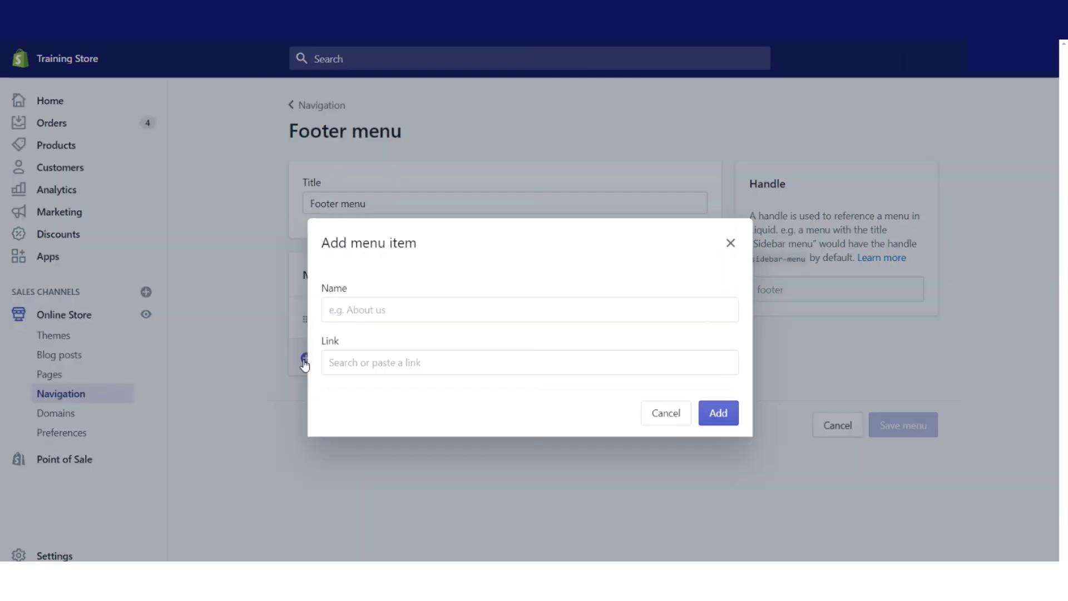
pyautogui.click(418, 309)
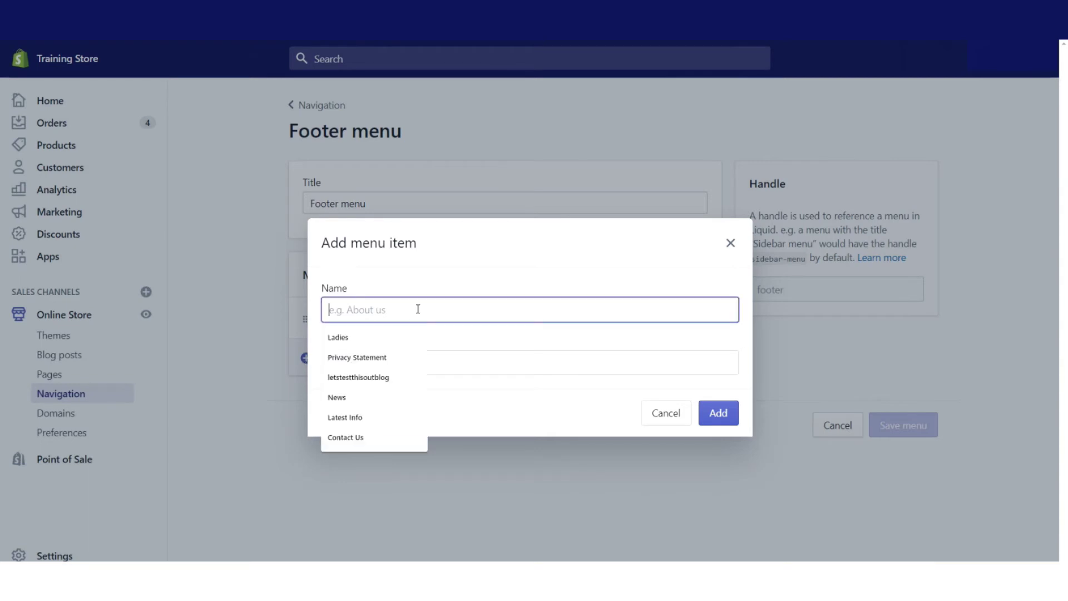
pyautogui.write('Contact Us')
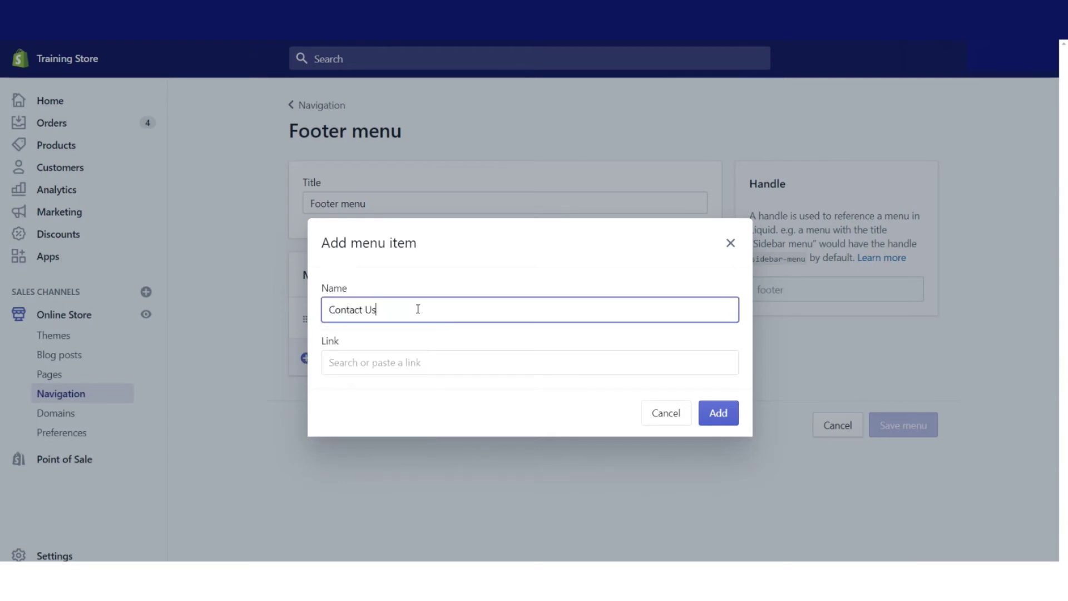
pyautogui.click(409, 361)
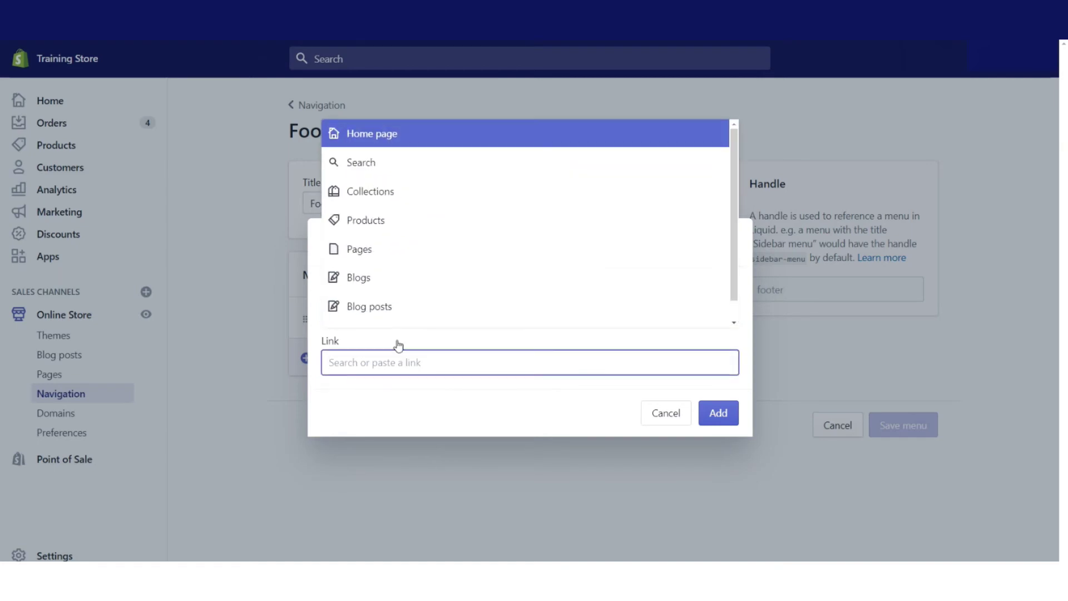
pyautogui.click(361, 250)
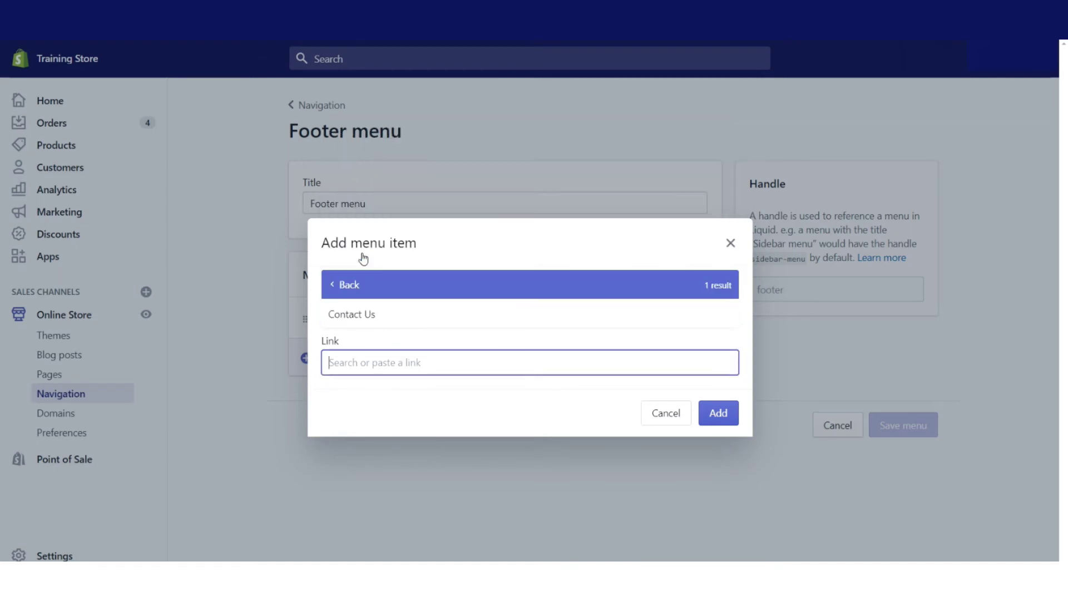
pyautogui.click(368, 323)
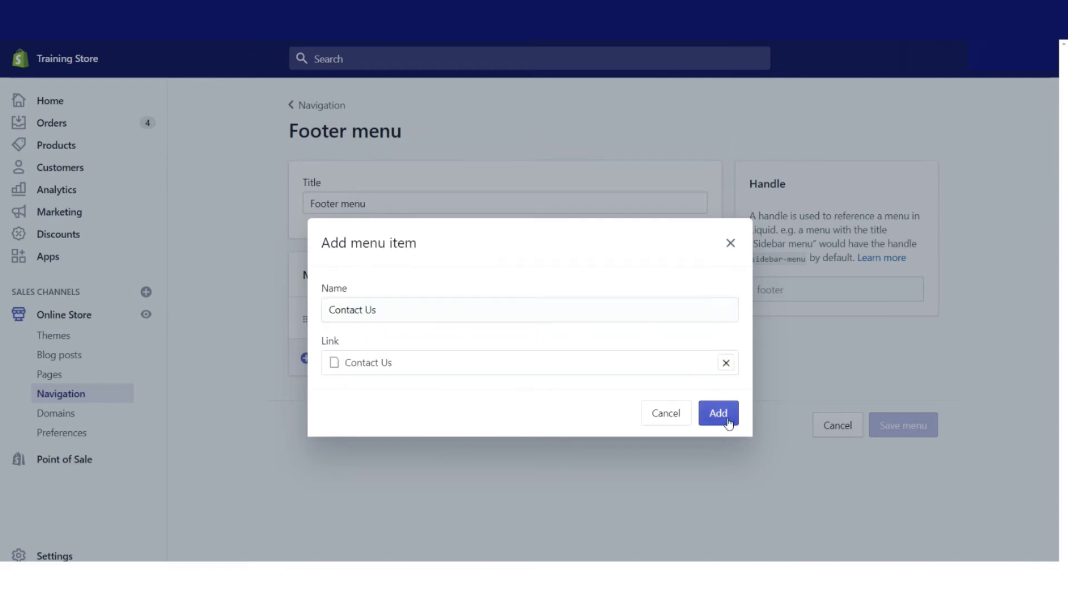
pyautogui.click(729, 422)
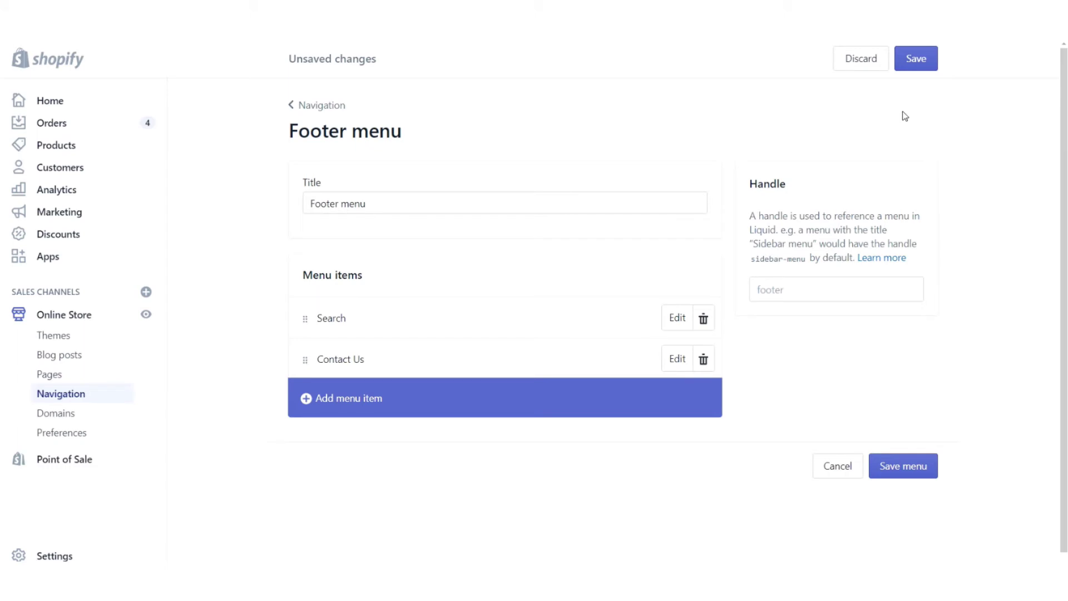
pyautogui.click(915, 63)
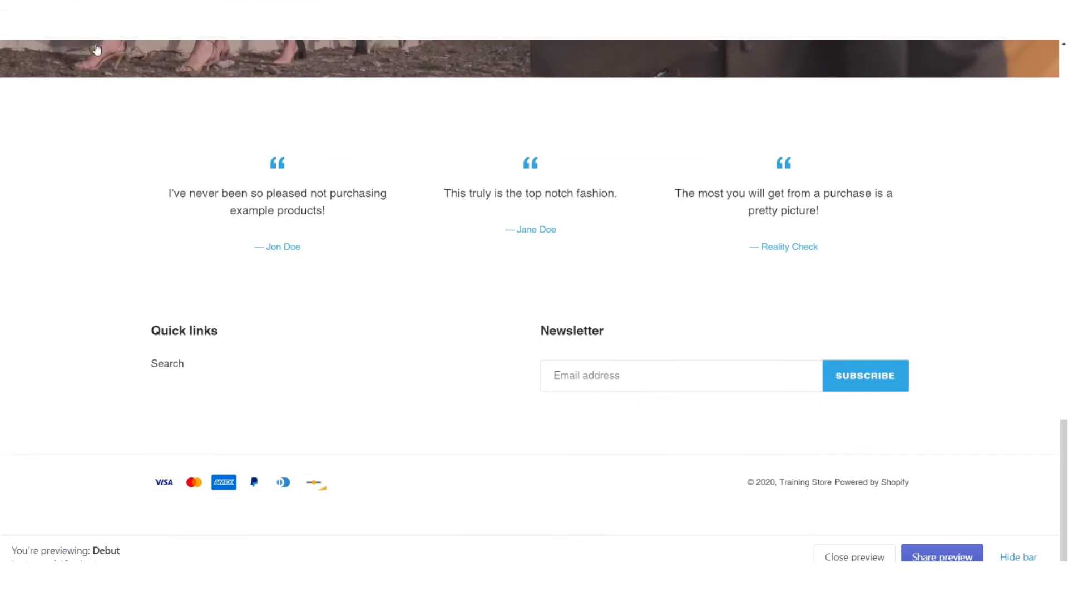
# Refresh the storefront preview and open the Contact Us page from the footer's quick links
pyautogui.press('F5')
pyautogui.click(234, 371)
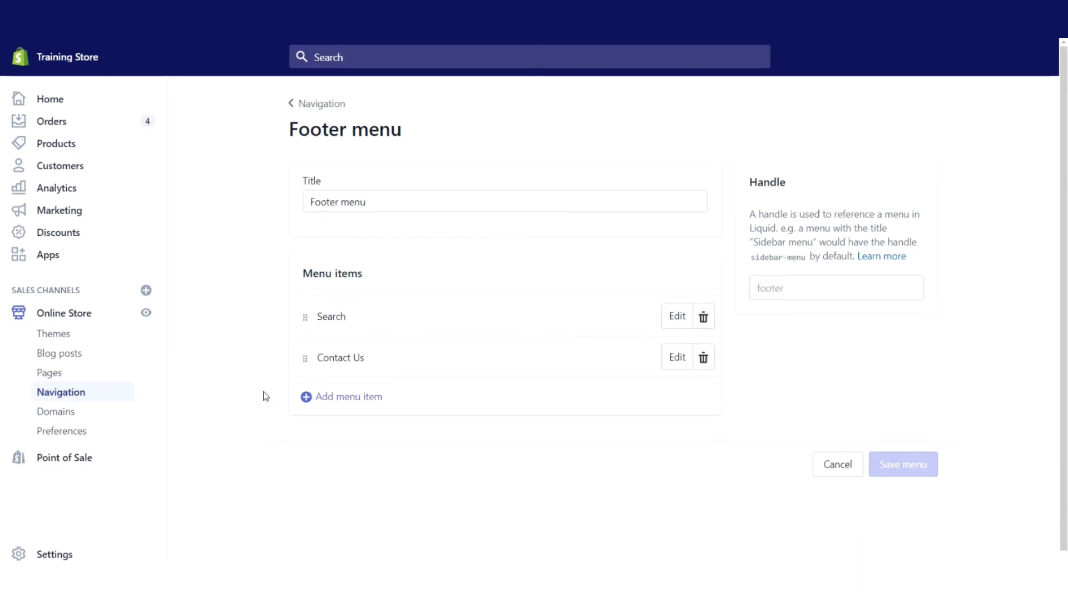
# Open the store's general settings and examine the store contact email and customer email fields
pyautogui.click(45, 556)
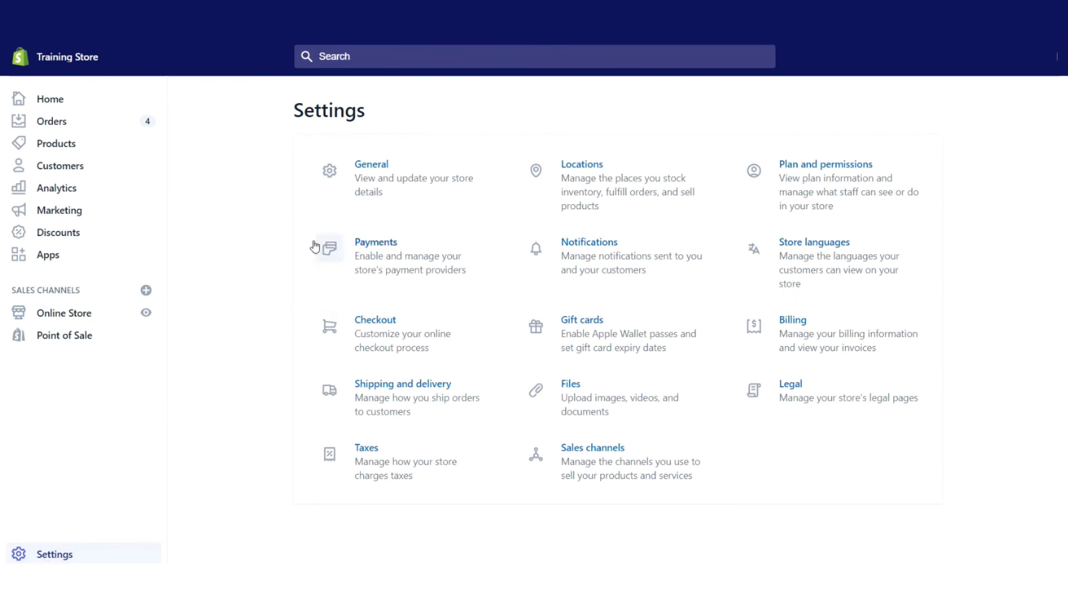
pyautogui.click(370, 167)
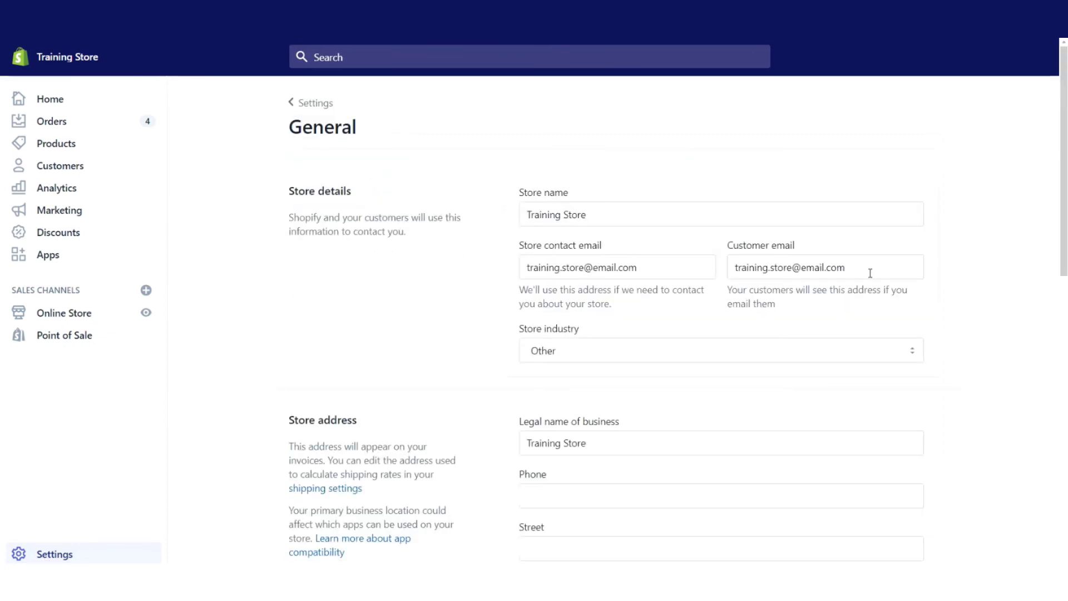
pyautogui.moveTo(868, 271); pyautogui.dragTo(689, 259)
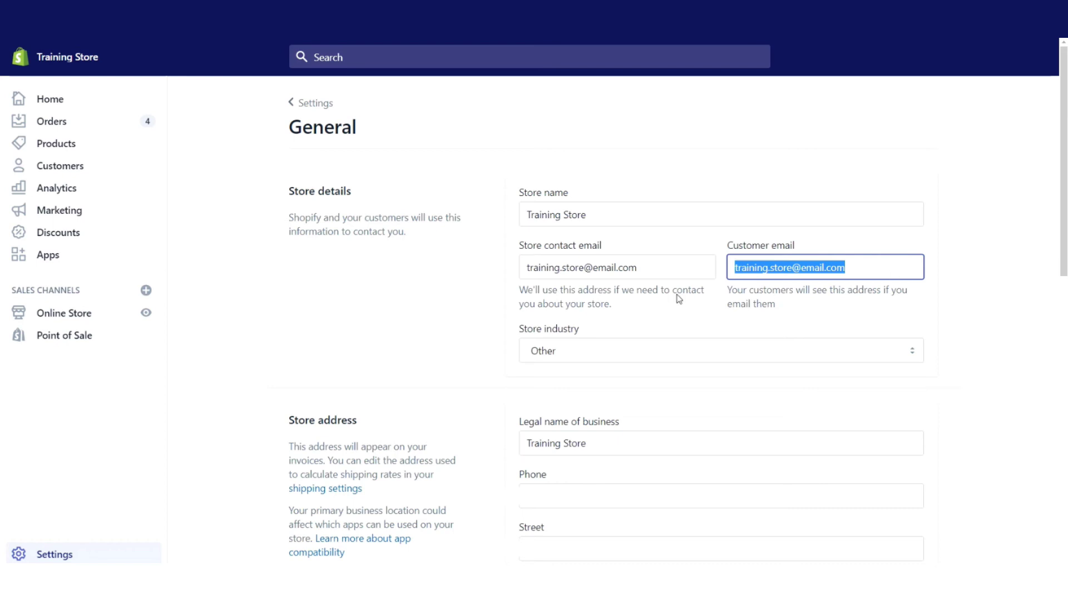
pyautogui.moveTo(659, 272); pyautogui.dragTo(488, 266)
pyautogui.click(492, 277)
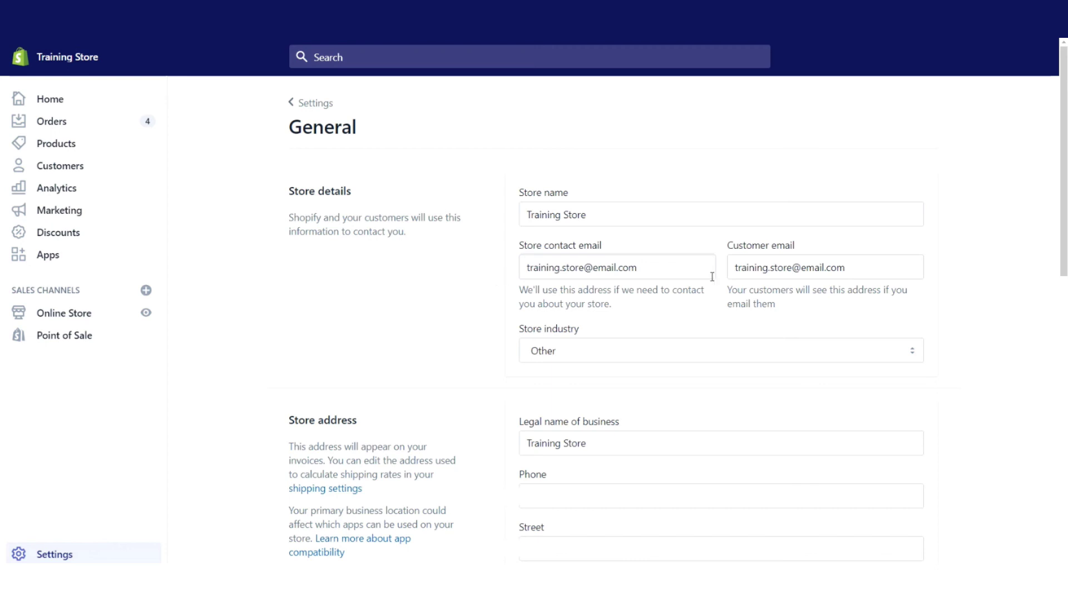
pyautogui.moveTo(883, 269); pyautogui.dragTo(712, 272)
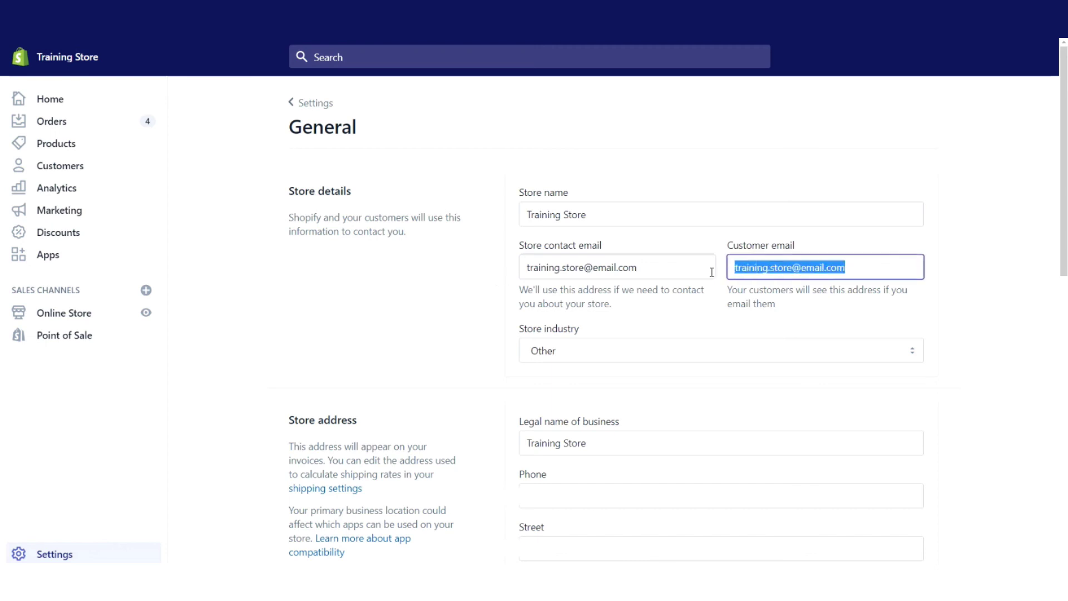
pyautogui.click(799, 290)
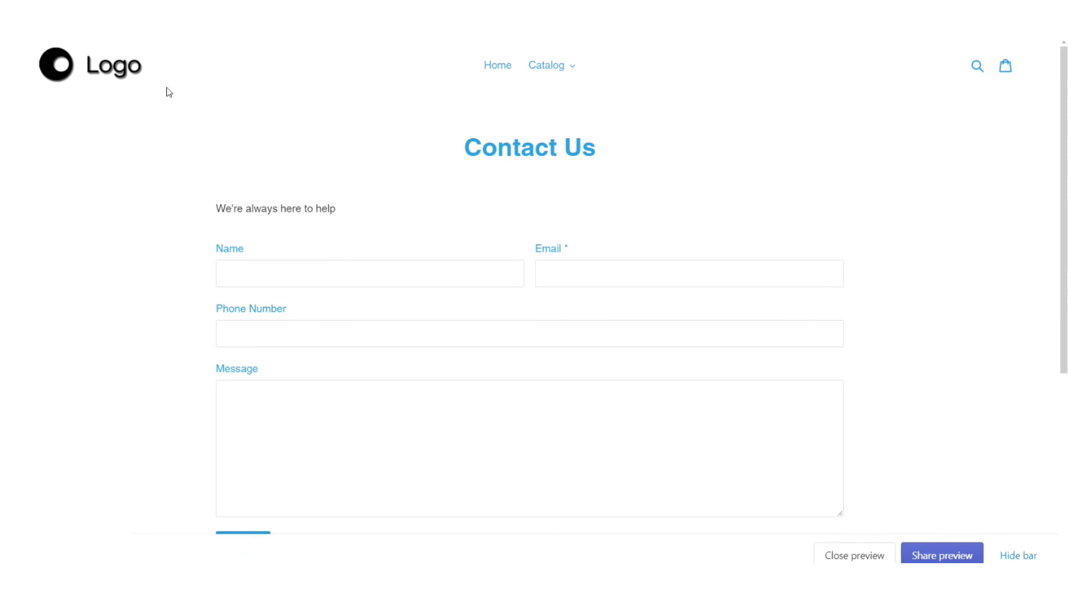
# Check the customer email field in the general settings again, and return to the storefront's home page
pyautogui.hotkey('ctrl', 'Tab')
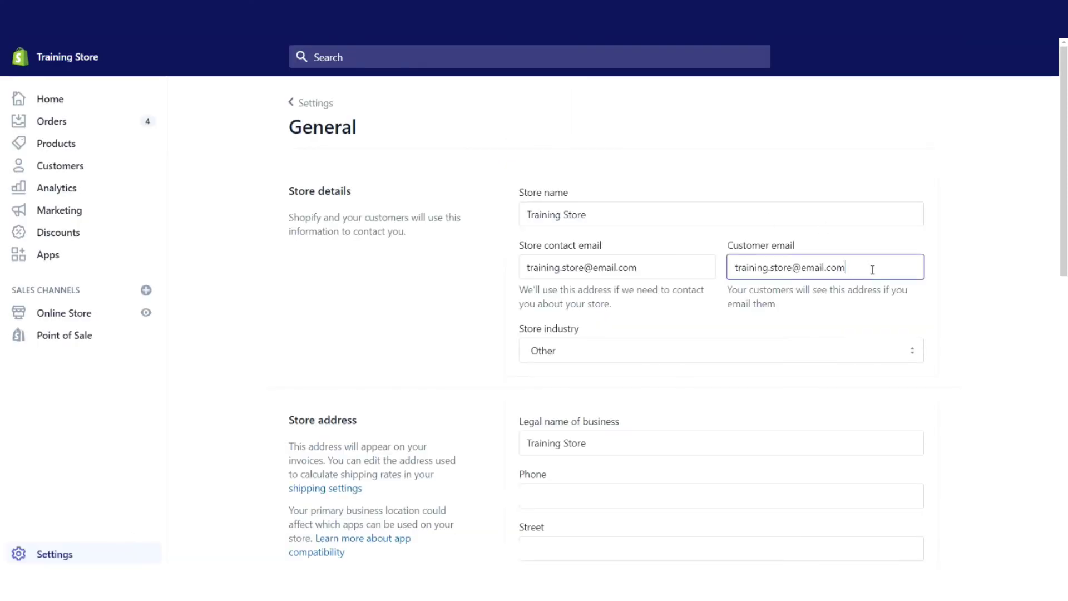
pyautogui.tripleClick(855, 259)
pyautogui.click(857, 266)
pyautogui.click(833, 223)
pyautogui.click(829, 256)
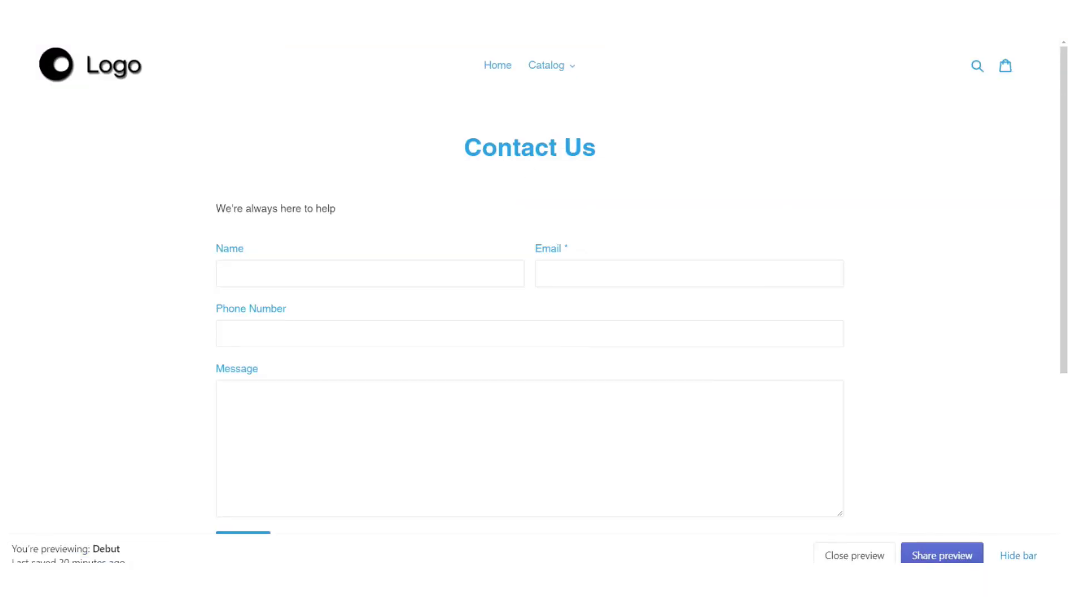
pyautogui.click(99, 72)
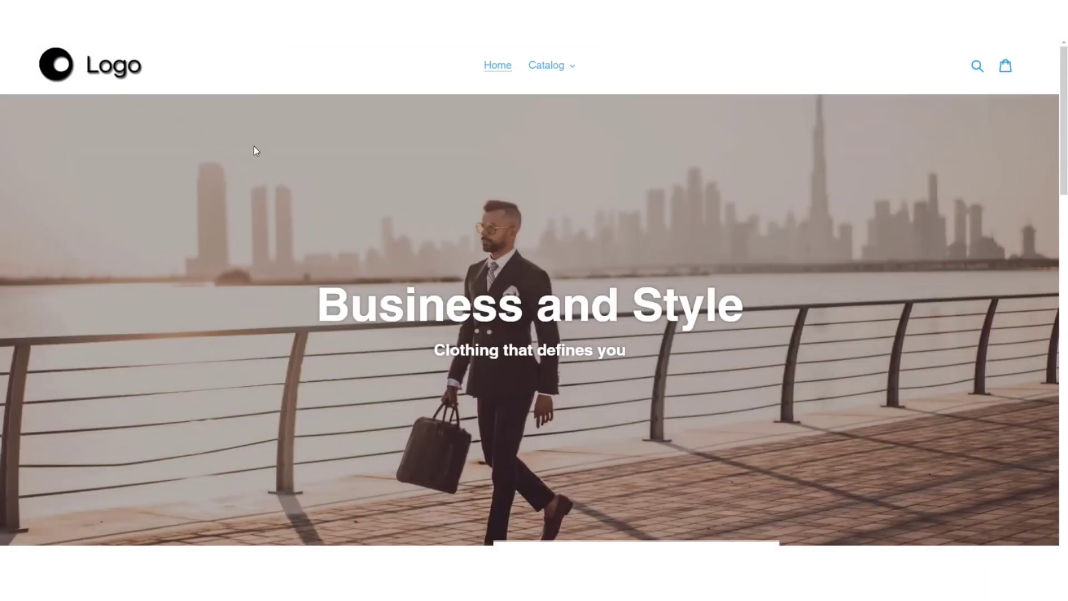